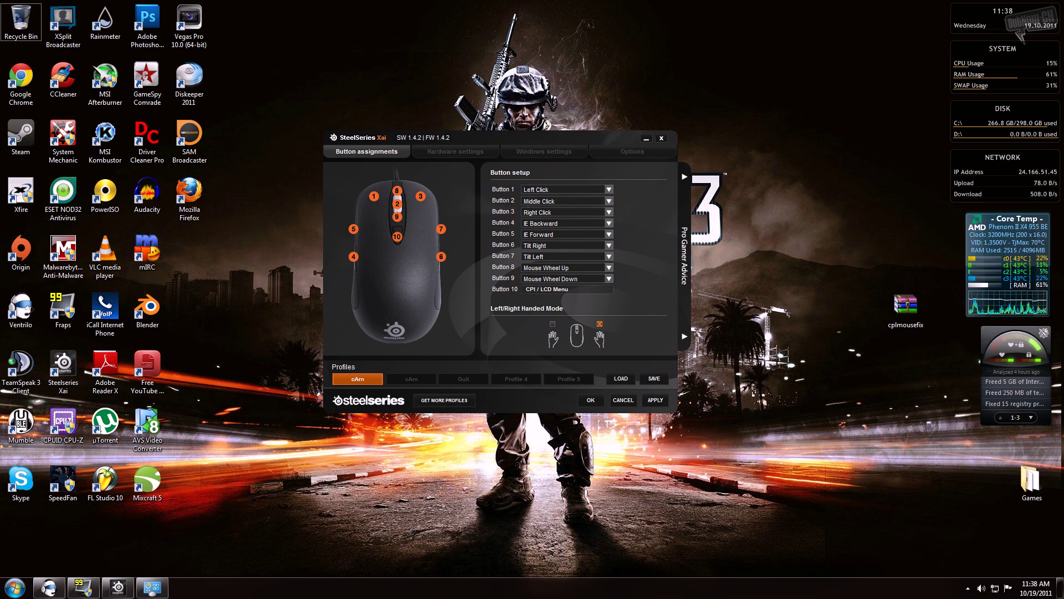
- Open Windows Mouse Properties from Control Panel's Hardware and Sound section
left_click(193, 553)
left_click(166, 582)
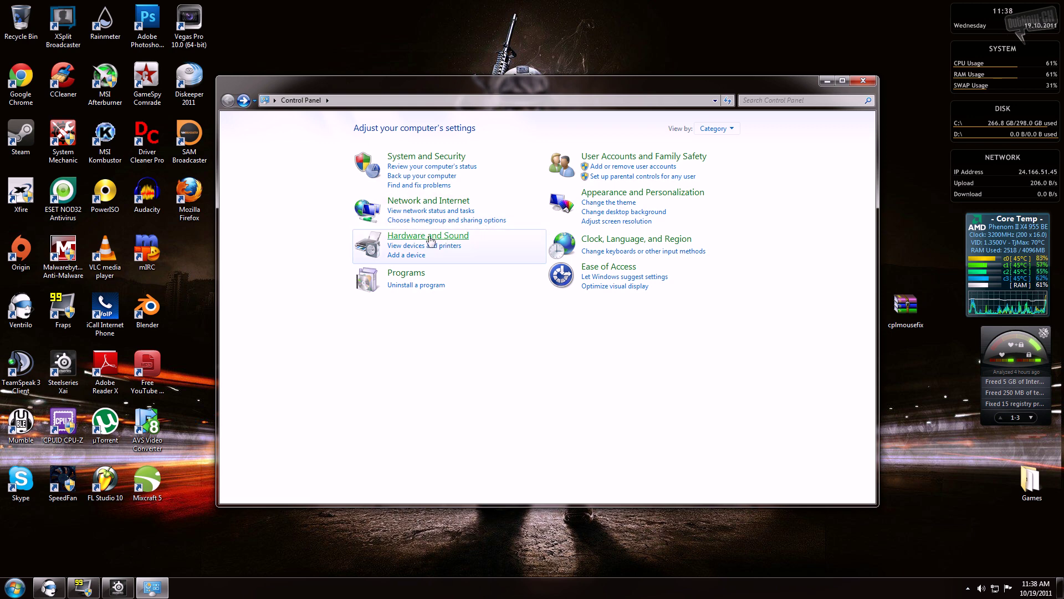
left_click(427, 237)
left_click(227, 100)
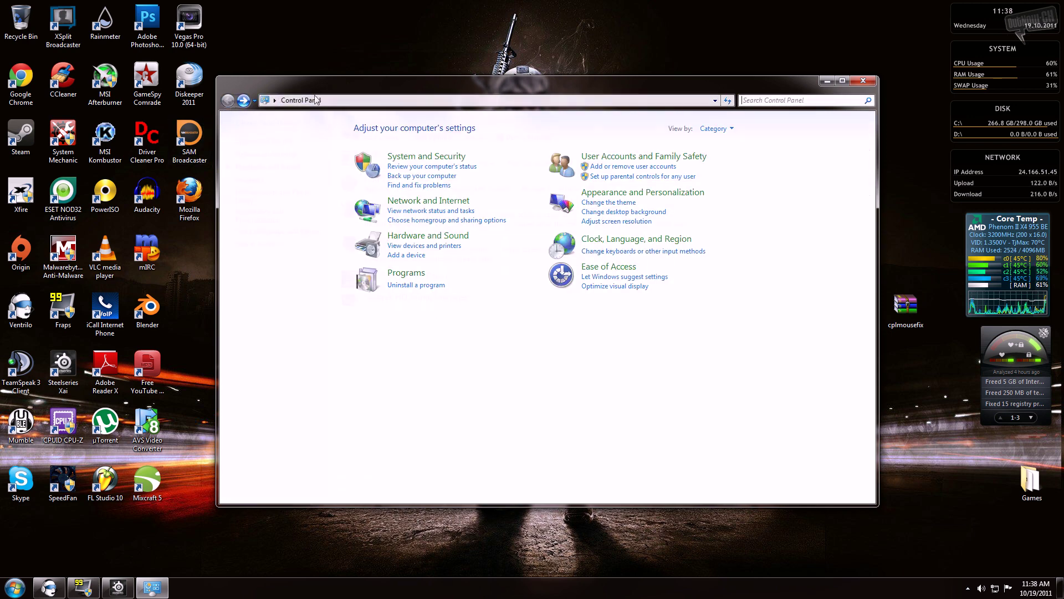
left_click(242, 101)
left_click(475, 137)
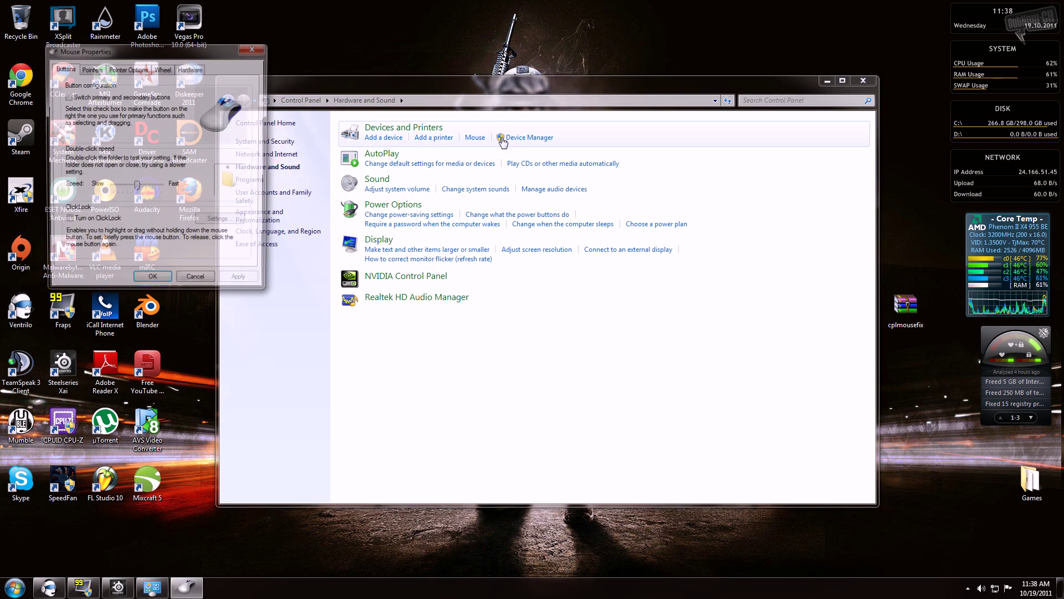
- Show the Pointer Options tab with the pointer speed setting and move the dialog aside
left_click_drag(184, 52, 452, 102)
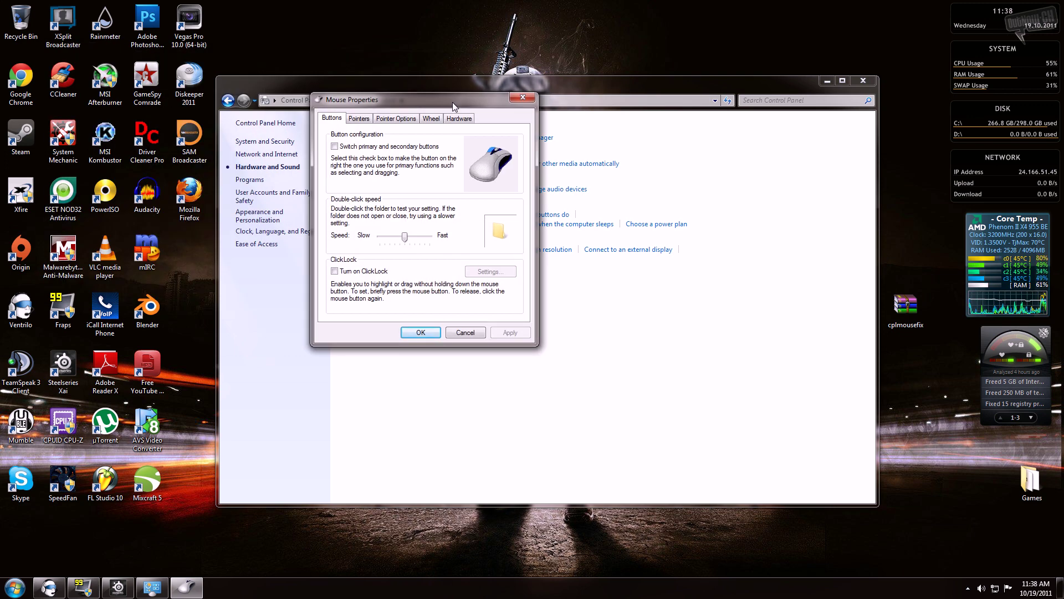
key("super")
left_click(344, 320)
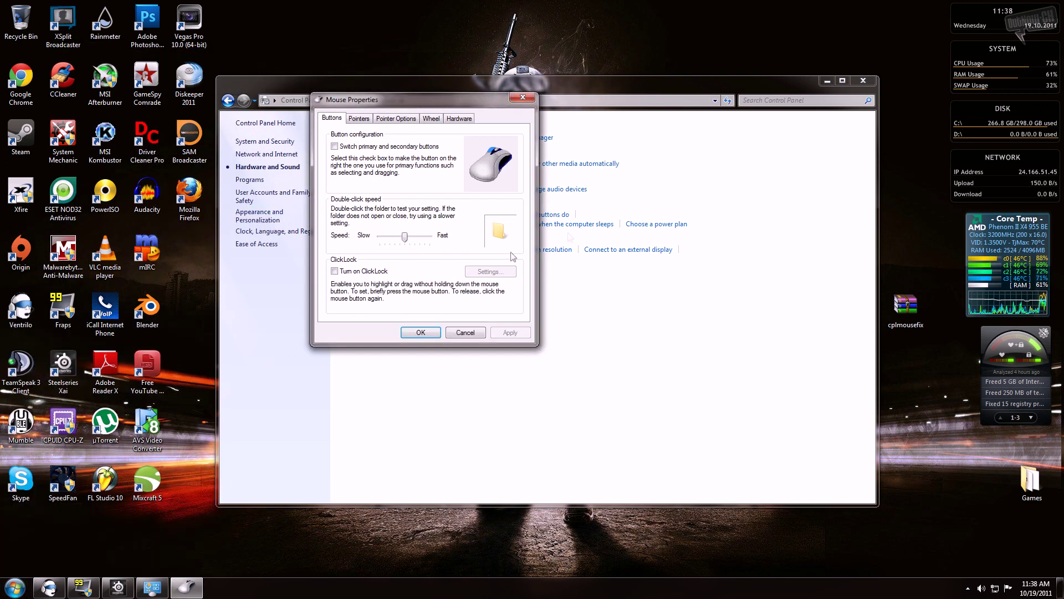
left_click(412, 116)
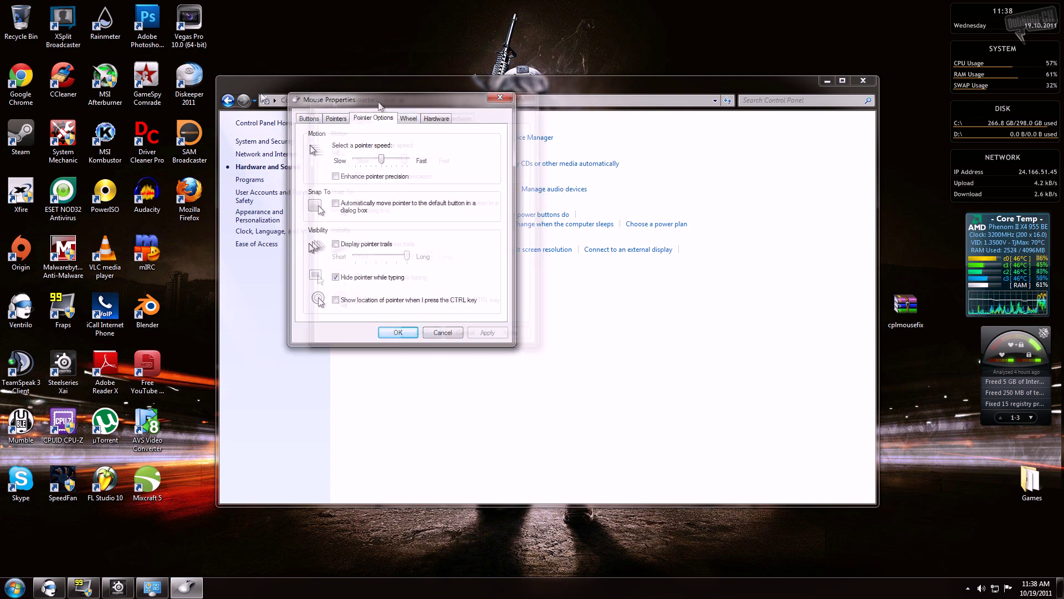
left_click_drag(487, 102, 340, 93)
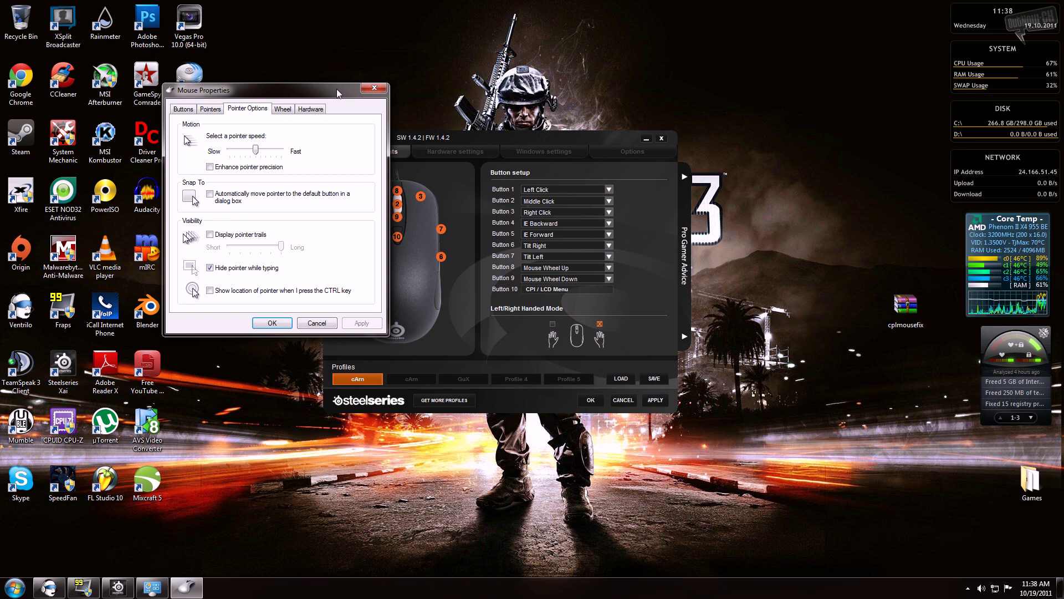
- Review SteelSeries Xai's Windows settings (pointer speed 6) and hardware settings (800 CPI, 1000 Hz)
left_click(543, 148)
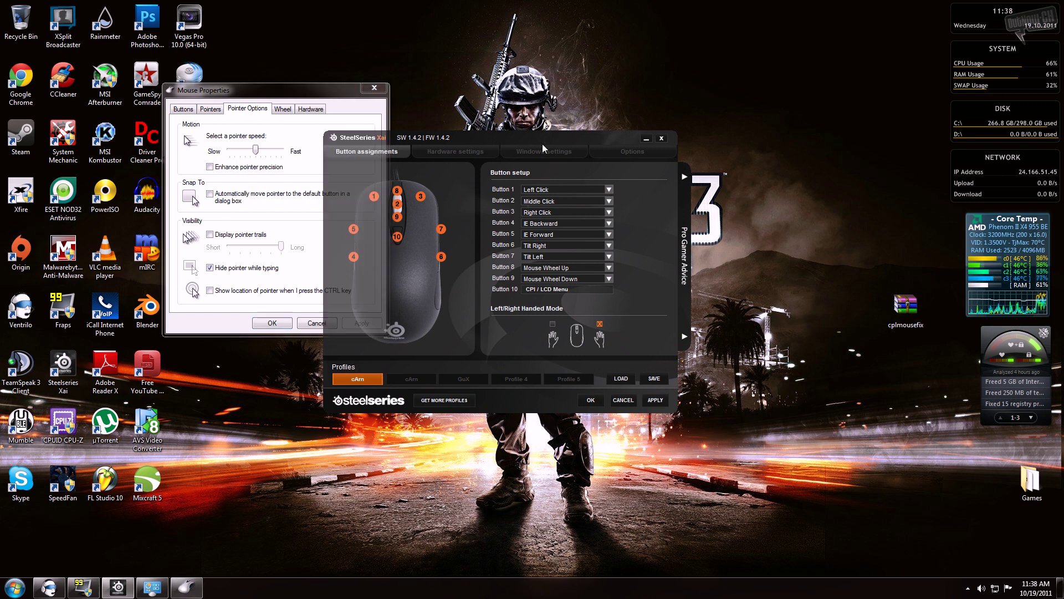
mouse_move(501, 137)
left_mouse_down()
mouse_move(645, 128)
mouse_move(620, 129)
left_mouse_up()
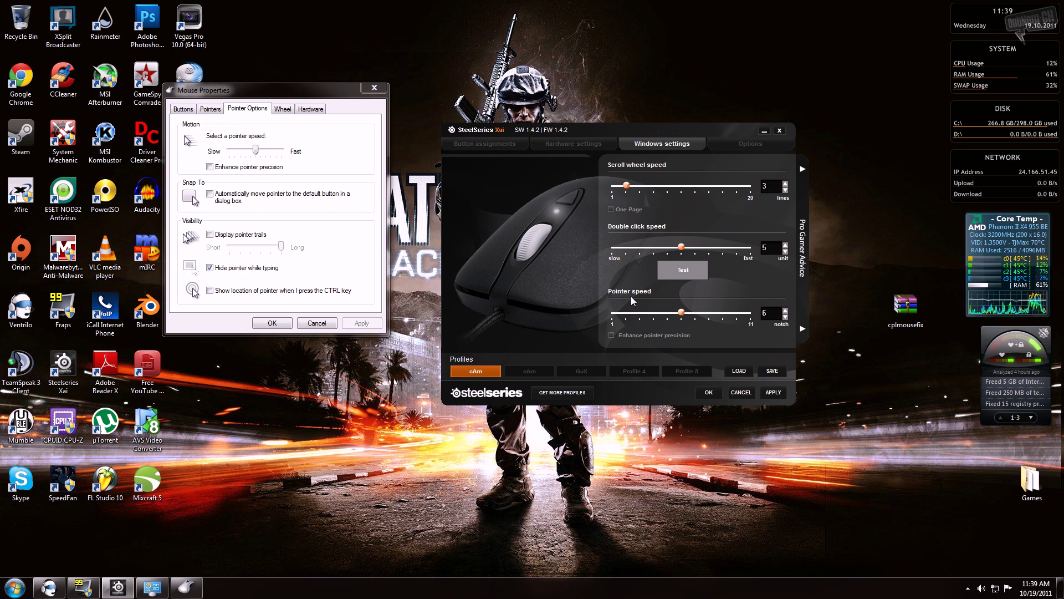
left_click(513, 145)
left_click(568, 142)
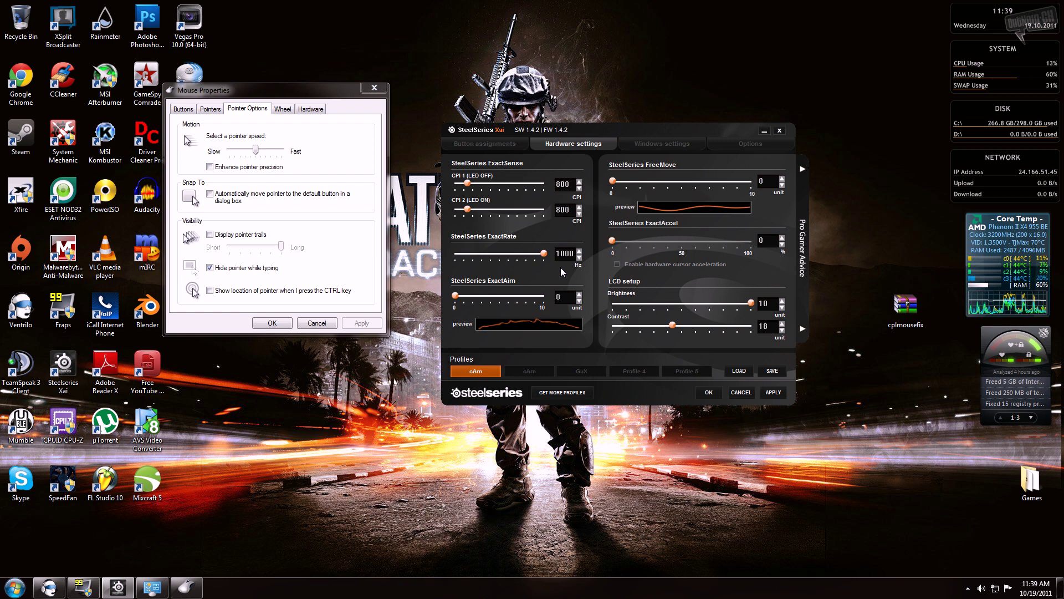
left_click(627, 140)
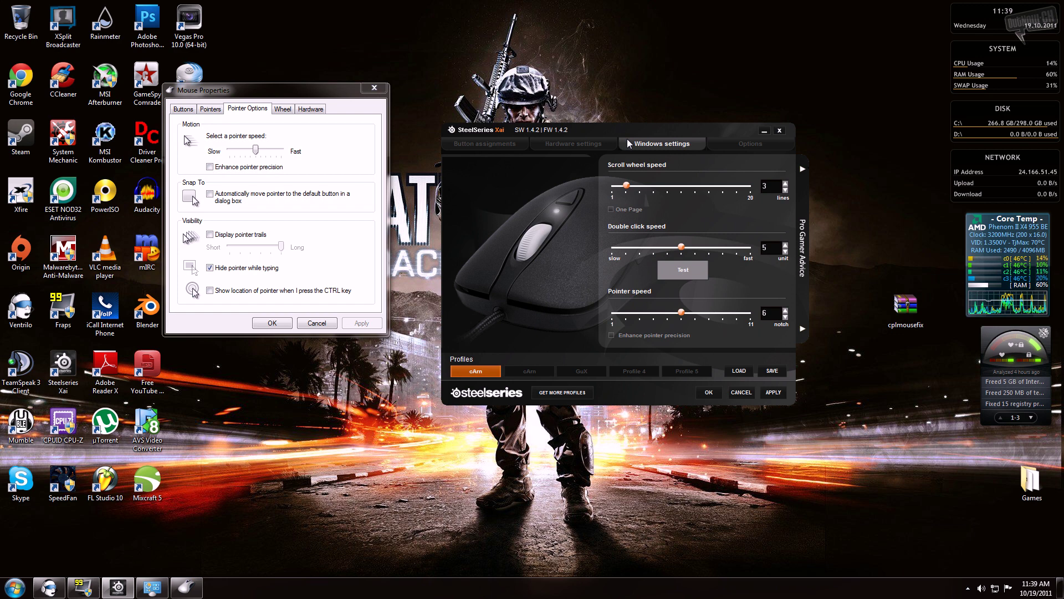
left_click(573, 143)
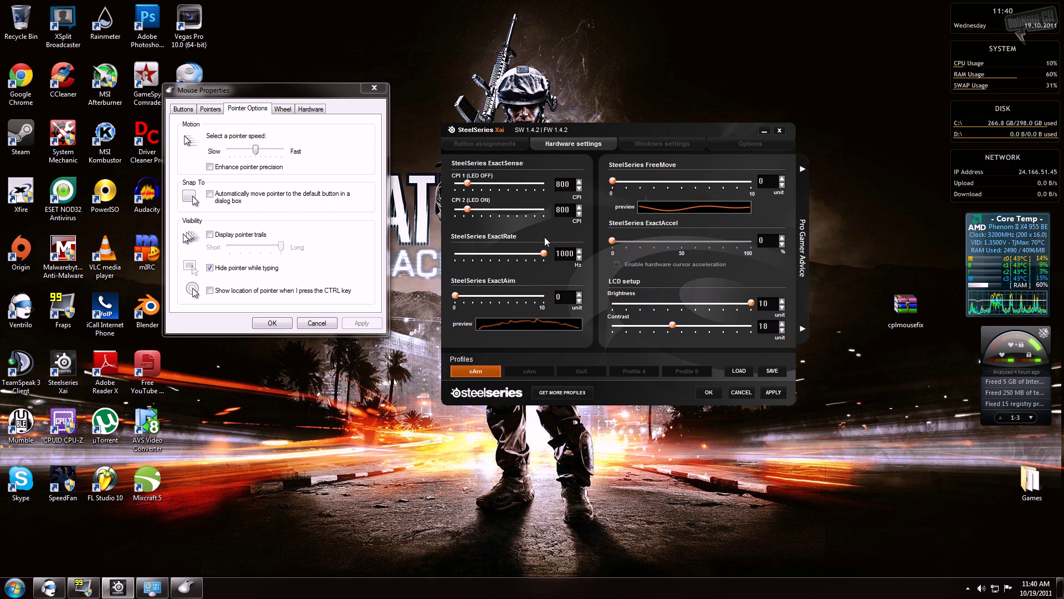
left_click(638, 145)
left_click(478, 143)
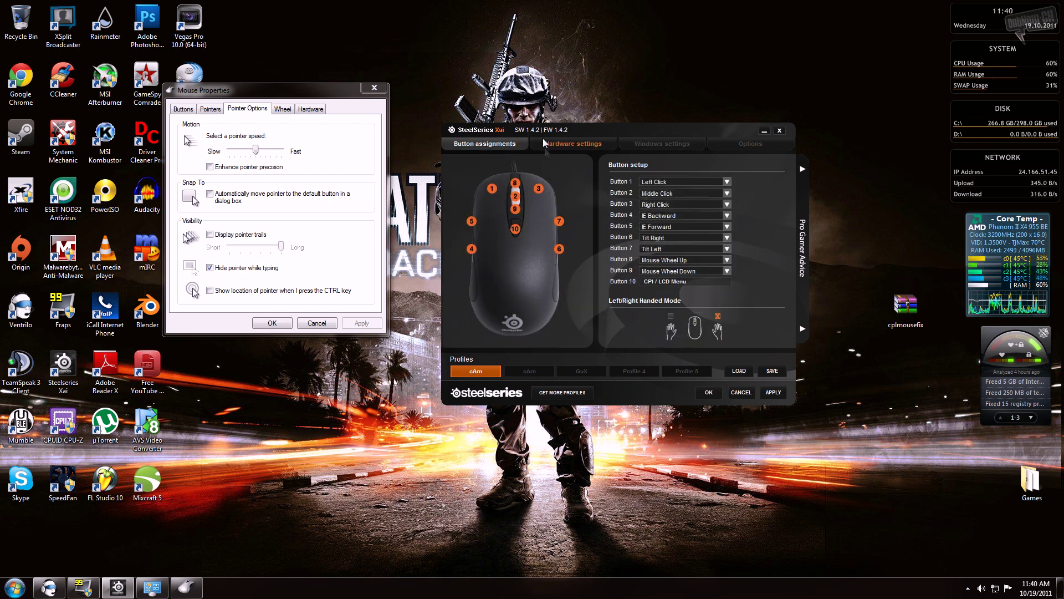
left_click(554, 143)
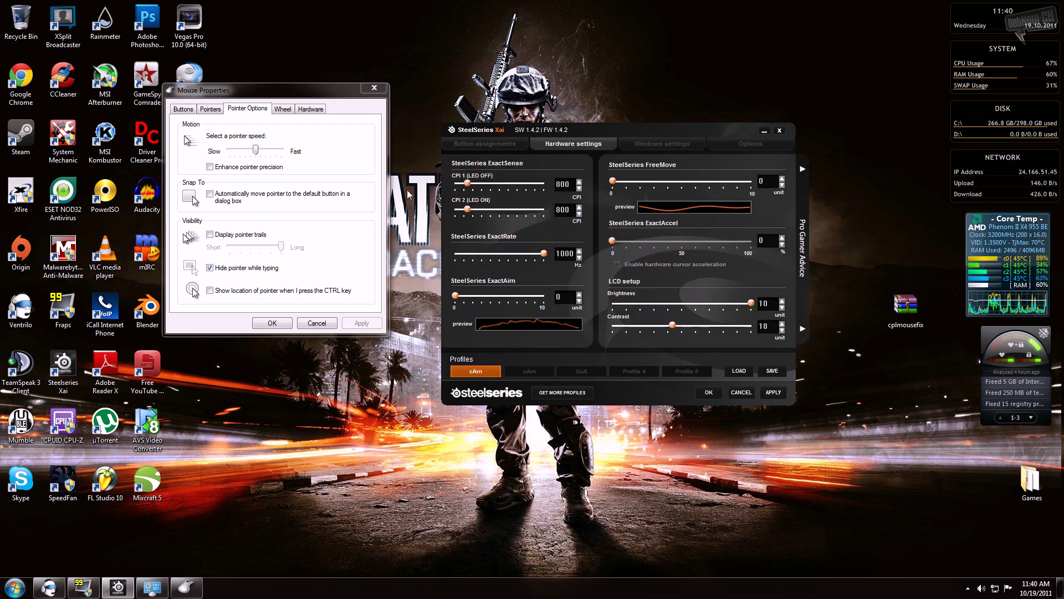
left_click_drag(294, 91, 343, 103)
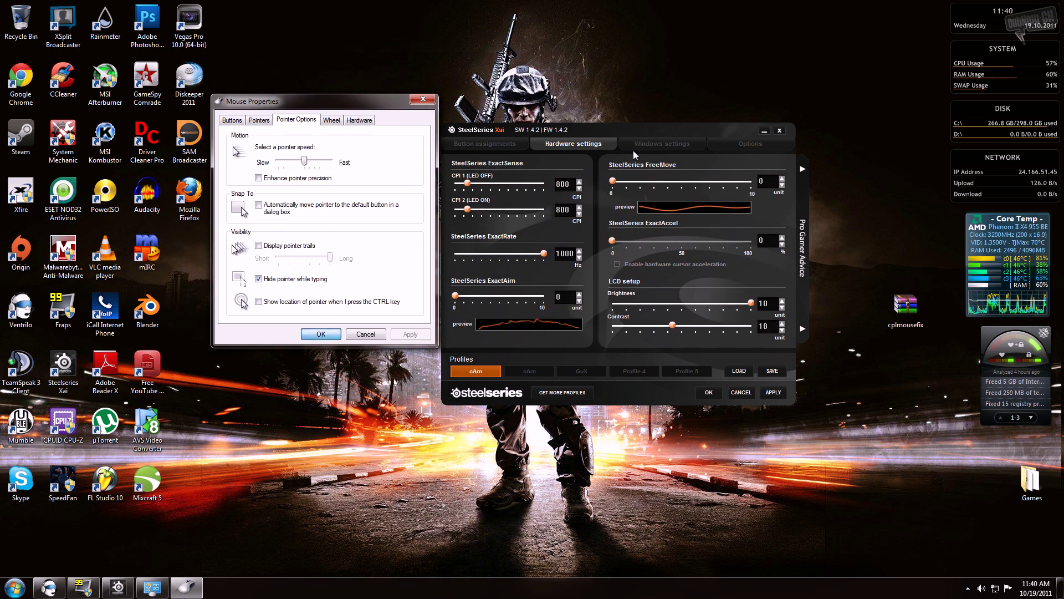
key("Escape")
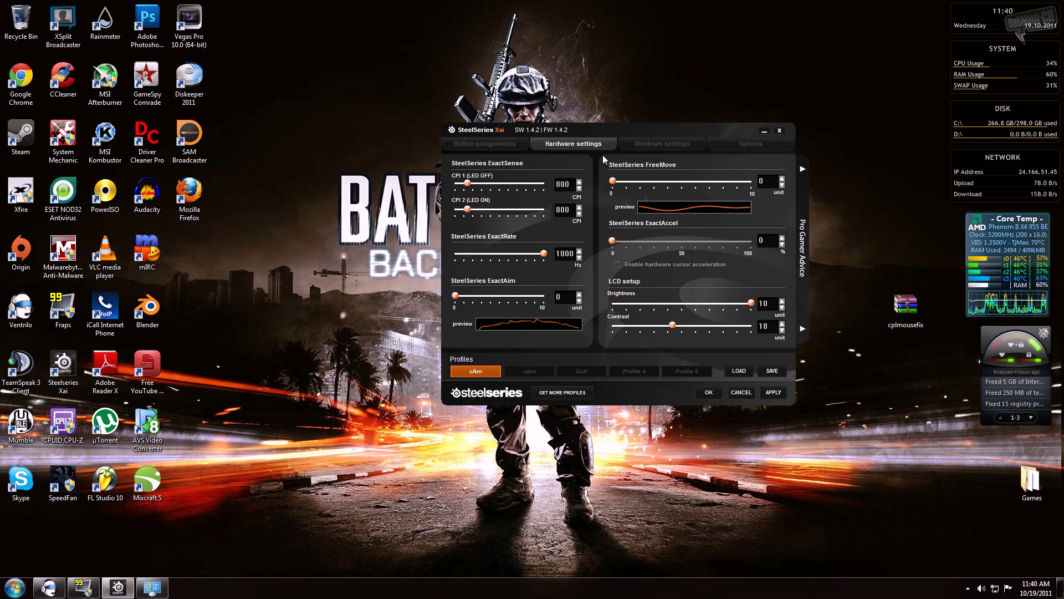
- Confirm the SteelSeries Xai settings with OK, saving profiles to the mouse and exiting
left_click(629, 143)
left_click(490, 146)
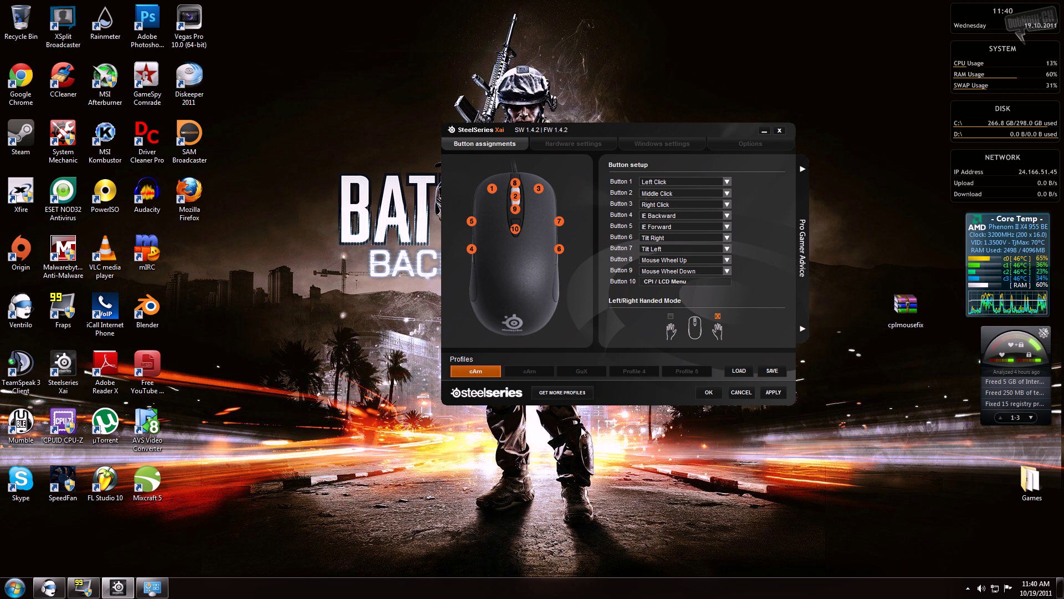
left_click(710, 392)
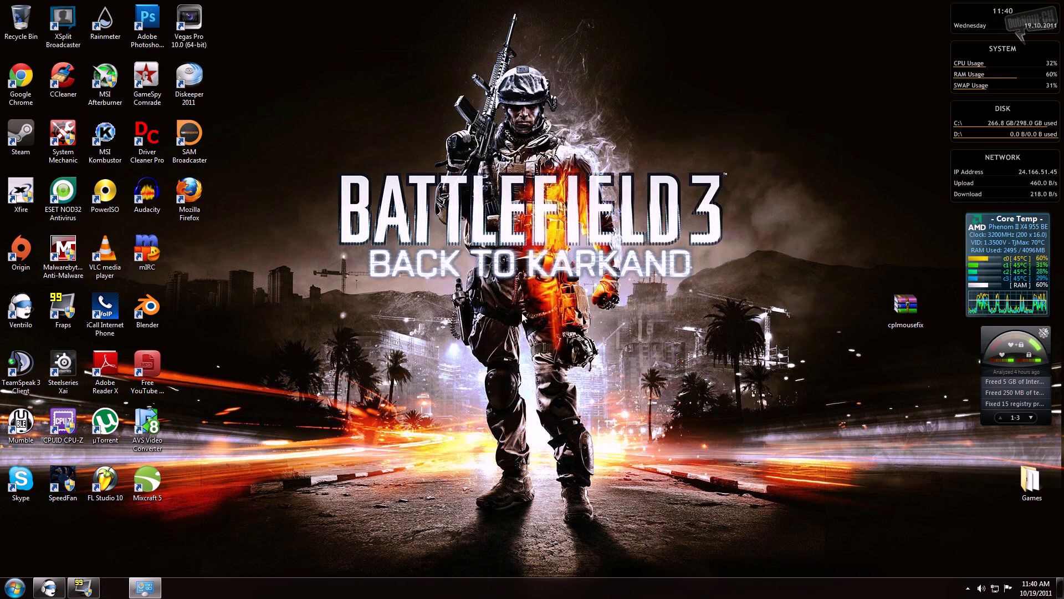
- Extract cplmousefix onto the desktop and move its two inner archives to the centre
right_click(896, 308)
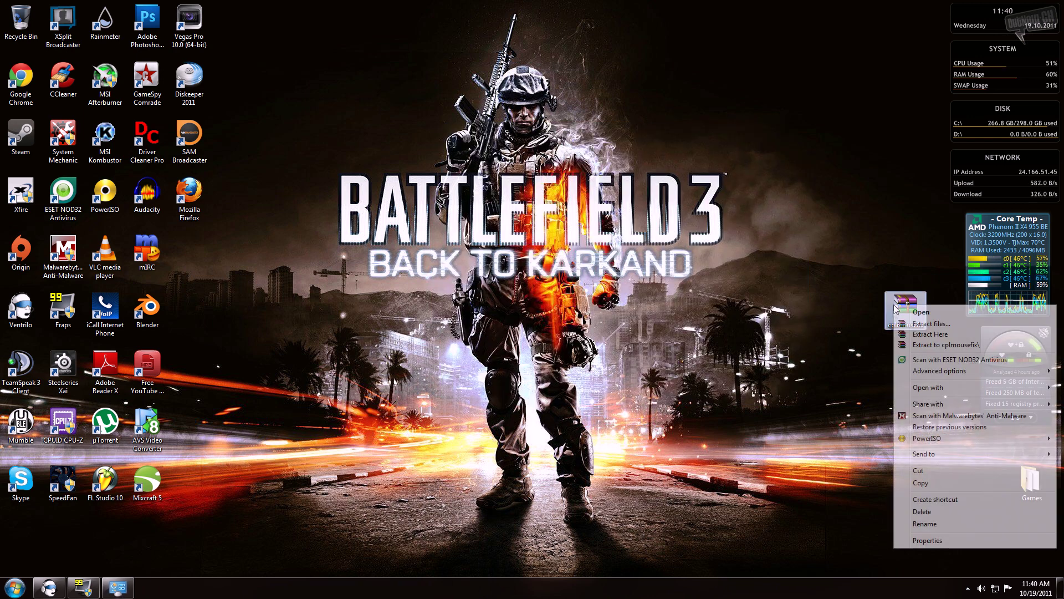
left_click(912, 335)
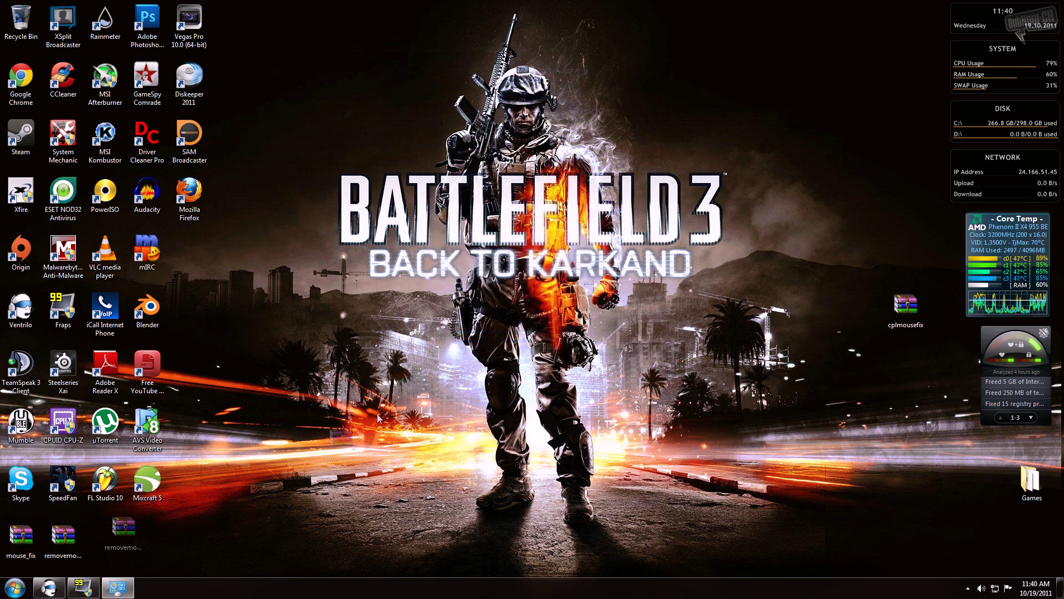
left_click_drag(62, 535, 401, 305)
mouse_move(21, 536)
left_mouse_down()
mouse_move(451, 349)
mouse_move(477, 308)
left_mouse_up()
- Extract the mouse_fix and removemousefix archives and place the extracted files side by side
right_click(477, 308)
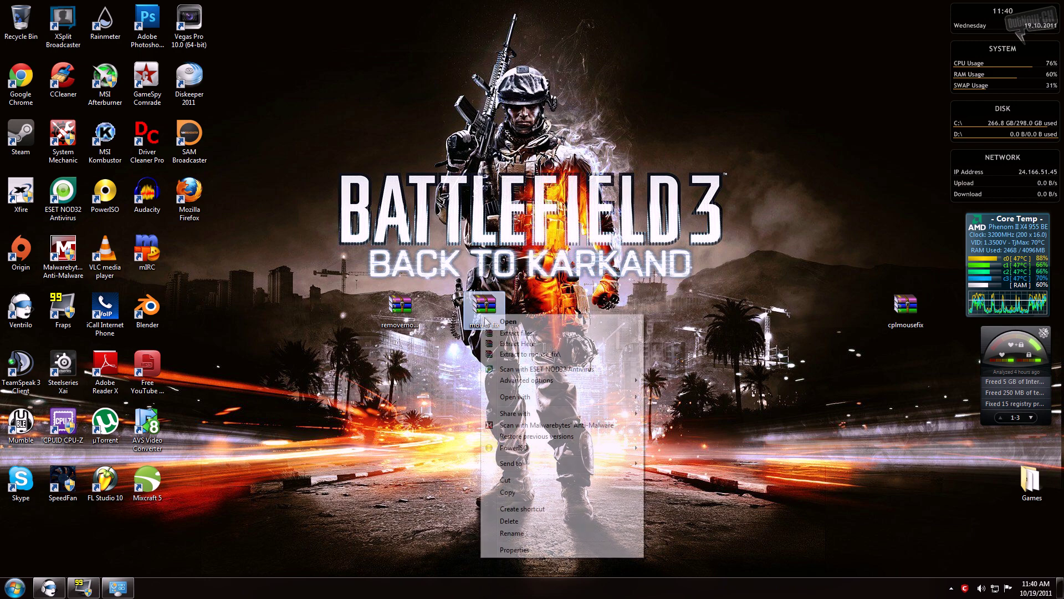
left_click(502, 343)
right_click(404, 304)
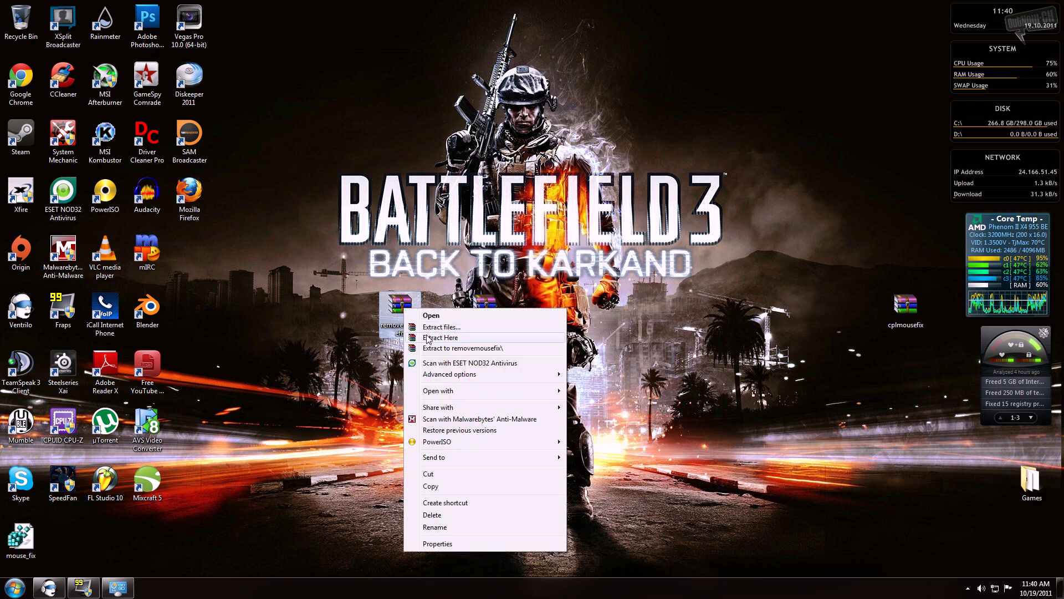
left_click(428, 337)
left_click_drag(26, 554, 484, 250)
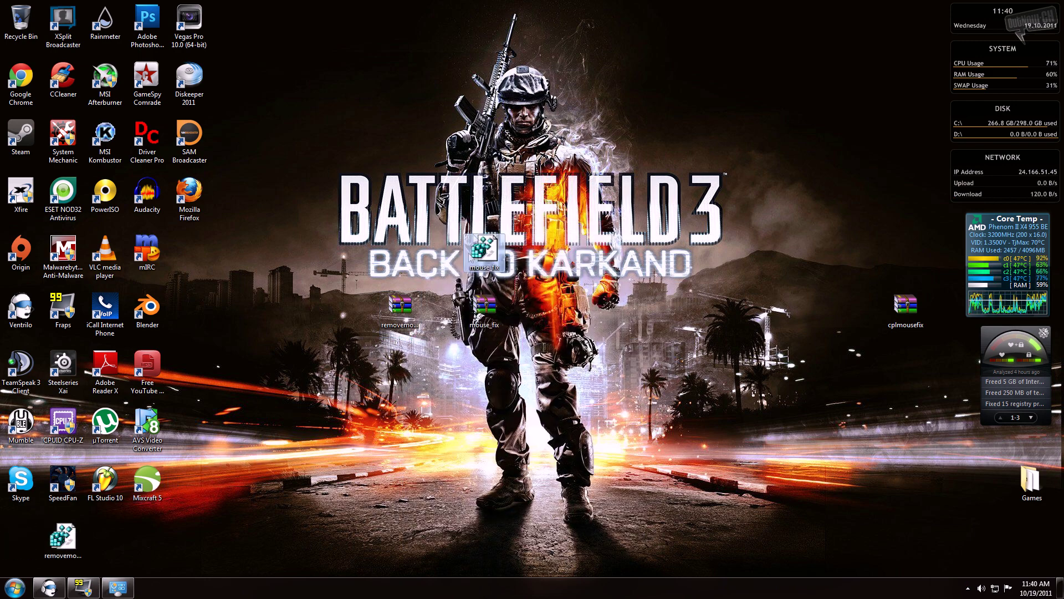
mouse_move(63, 540)
left_mouse_down()
mouse_move(342, 342)
mouse_move(400, 253)
left_mouse_up()
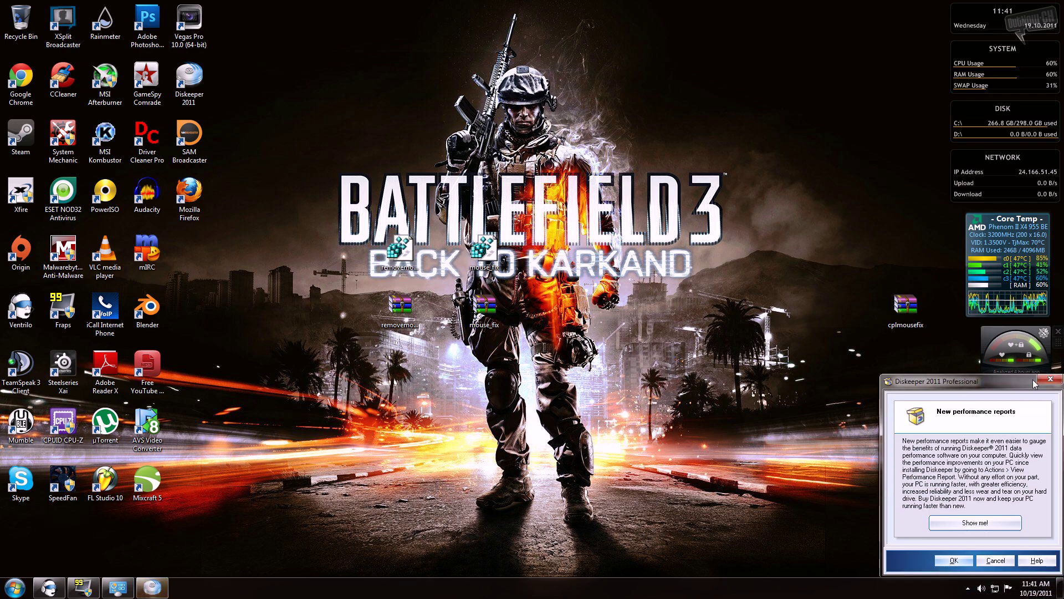
- Dismiss the Diskeeper pop-up and delete the four extracted mouse-fix items from the desktop
key("Escape")
left_click(400, 249)
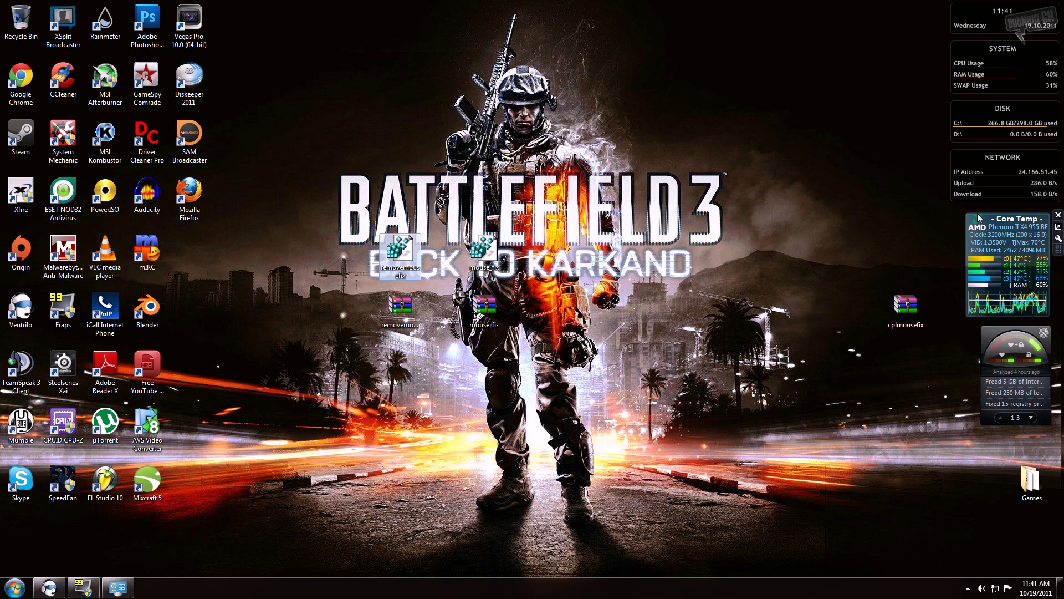
left_click(15, 587)
left_click(363, 344)
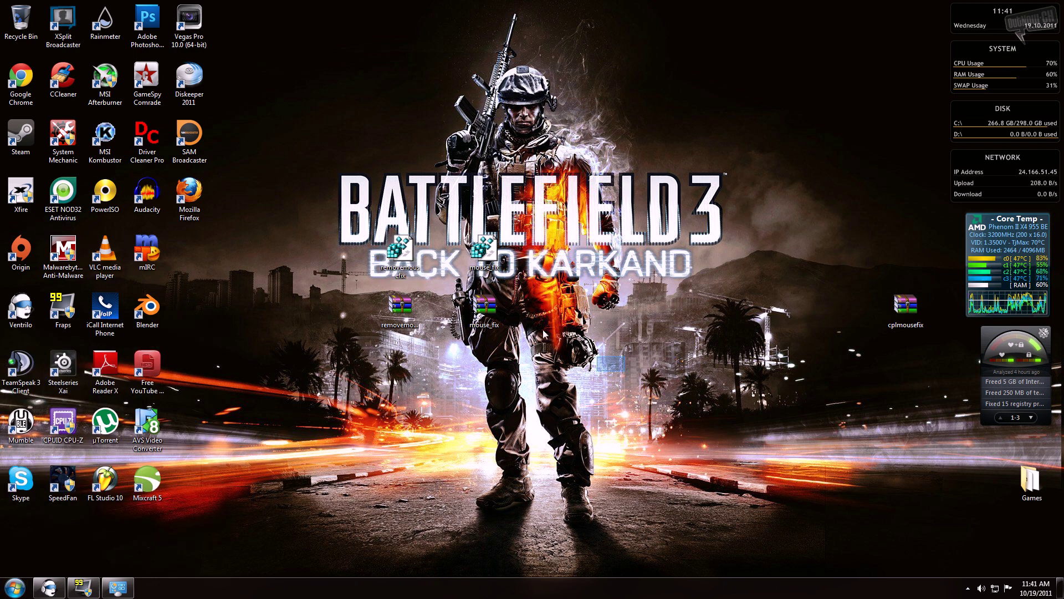
right_click(428, 265)
left_click(432, 294)
right_click(404, 249)
key("Escape")
left_click_drag(580, 364, 393, 237)
right_click(393, 241)
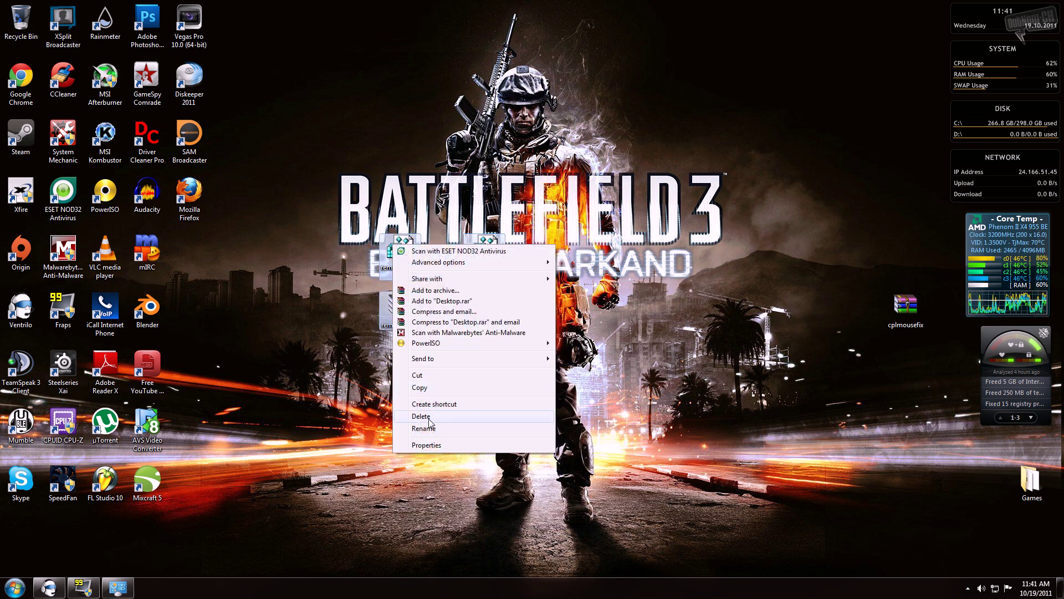
left_click(421, 419)
left_click(576, 303)
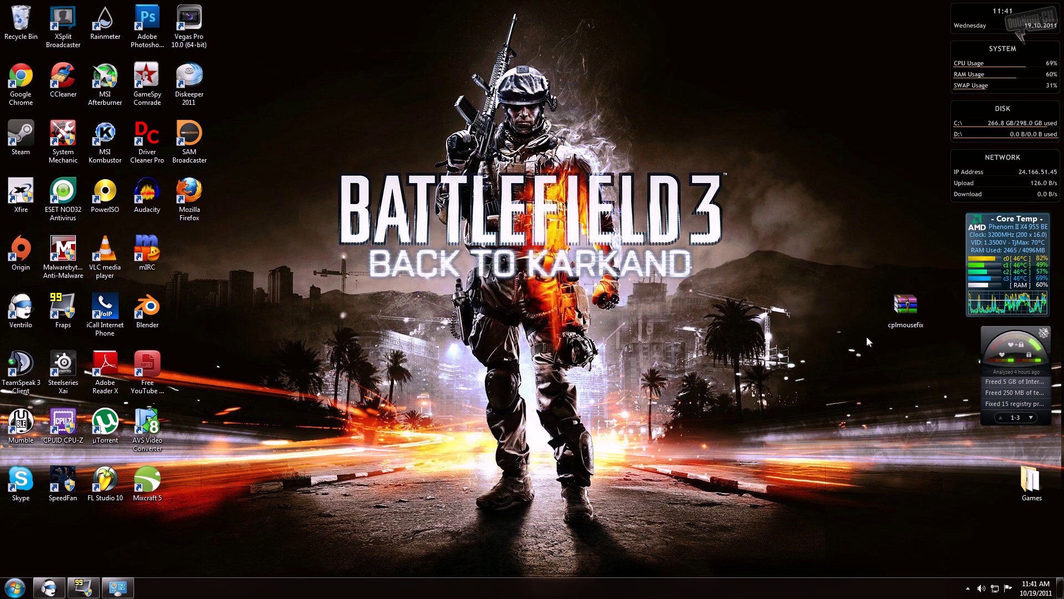
- Drag the cplmousefix archive from the desktop's right edge to its centre and deselect it
key("super")
key("super")
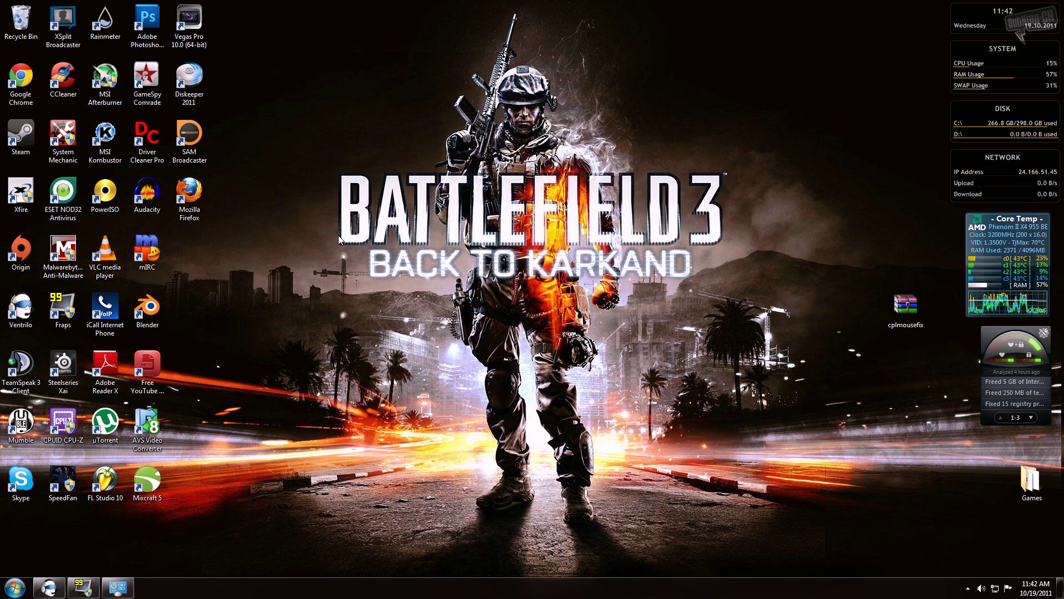
left_click_drag(905, 306, 485, 251)
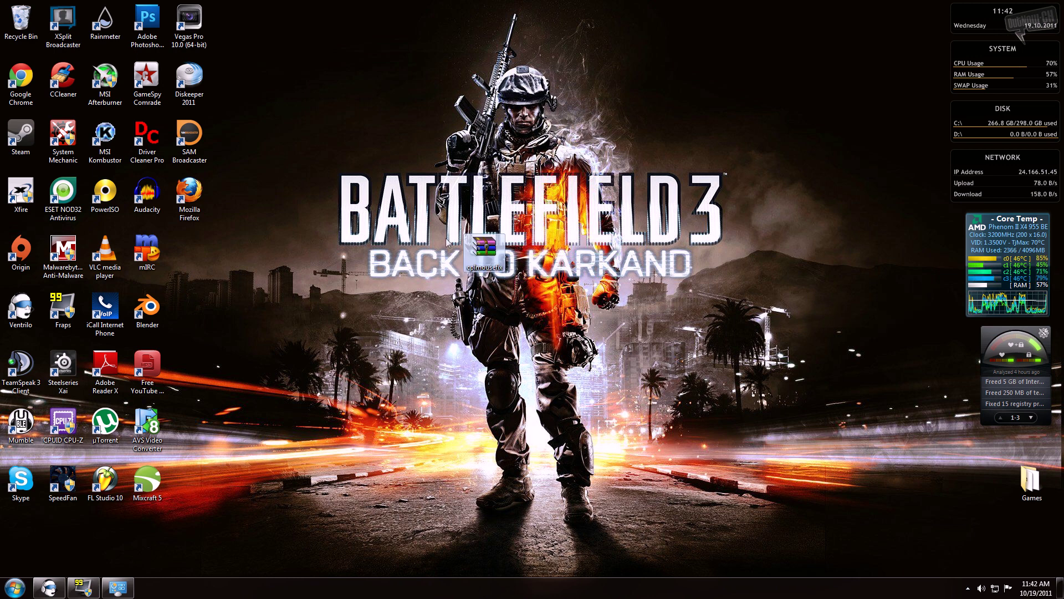
left_click(205, 291)
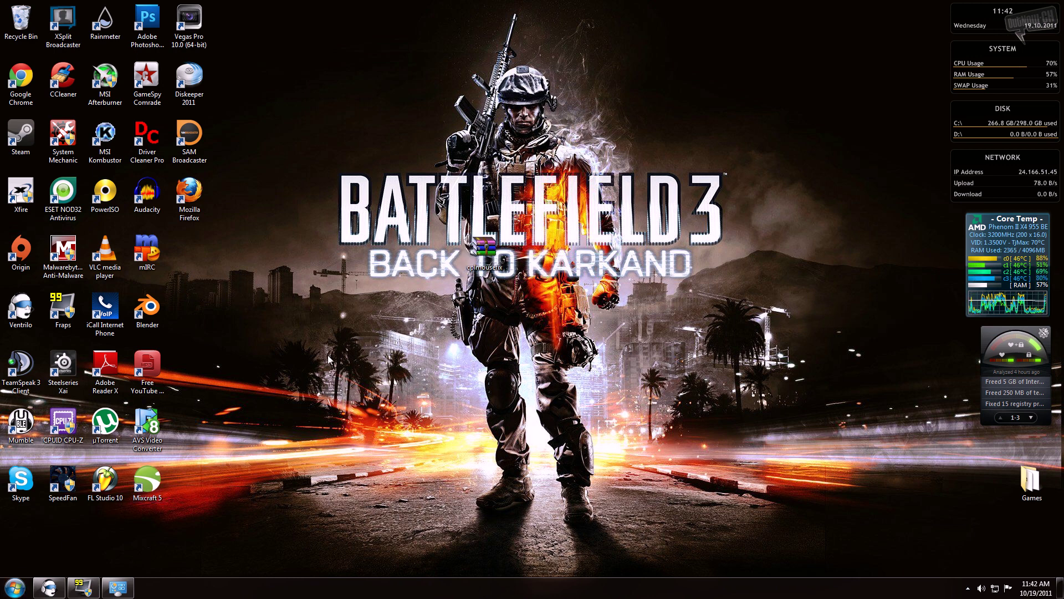